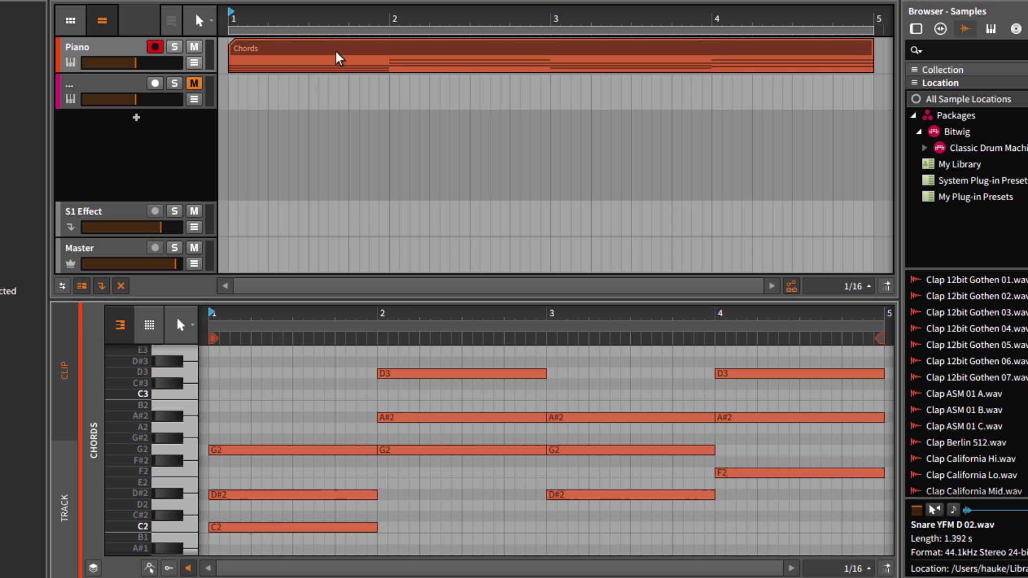
Step: Play the Chords clip and show the Piano track's device chain (ChordPotion, Kontakt 5, Compressor)
key(space)
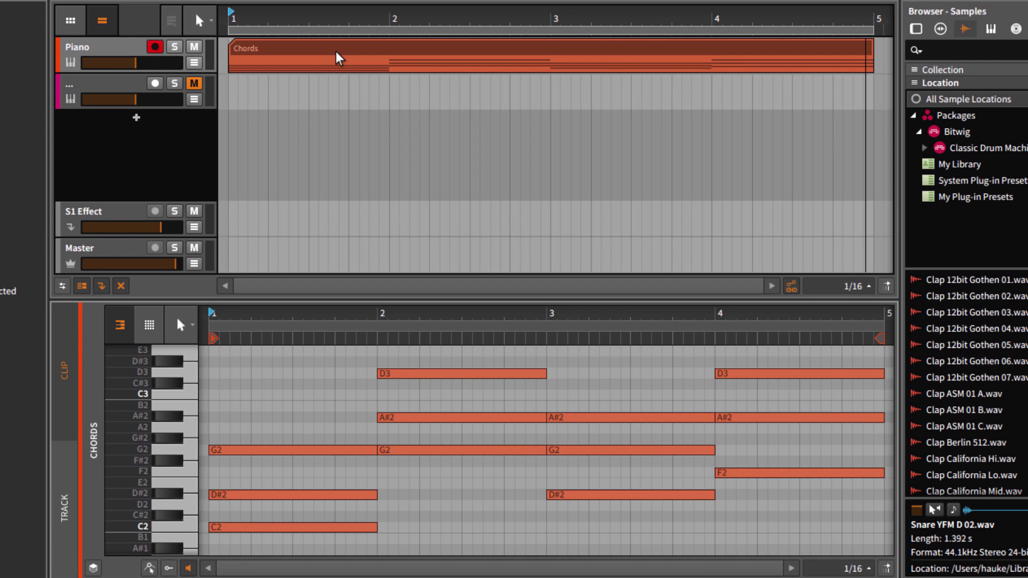
key(d)
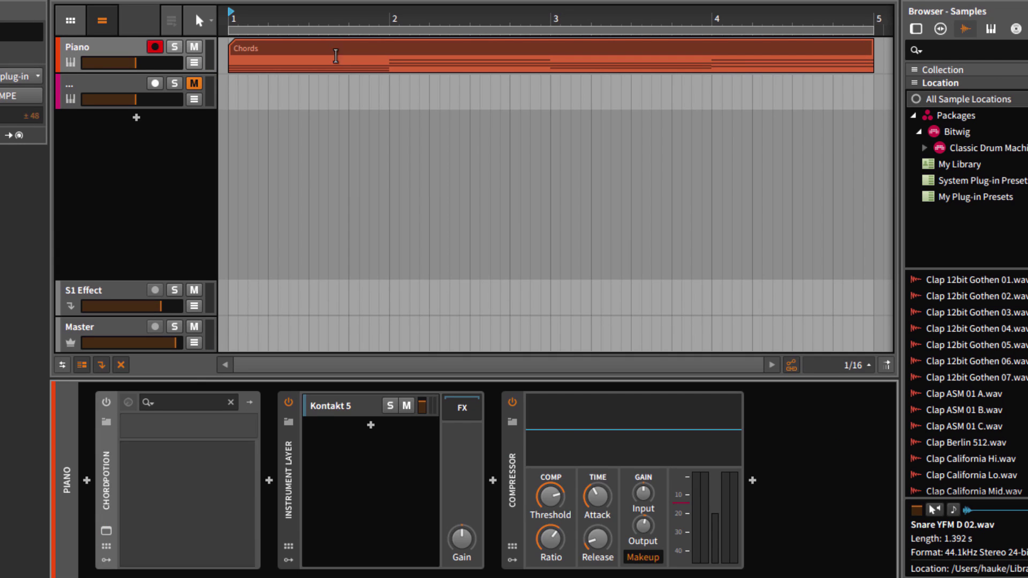
Step: Select the Chords clip and switch on the ChordPotion device
click(328, 50)
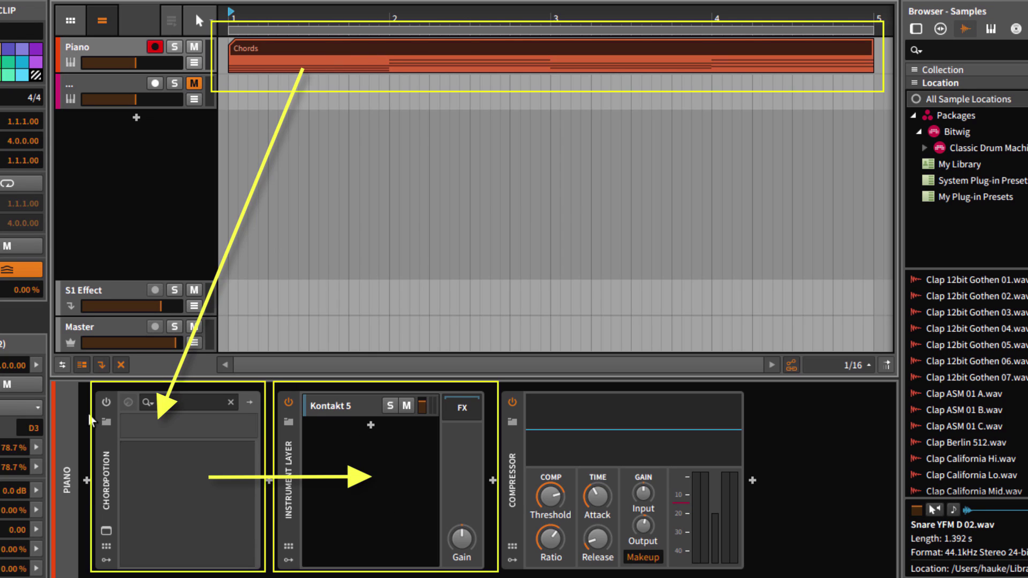
click(107, 403)
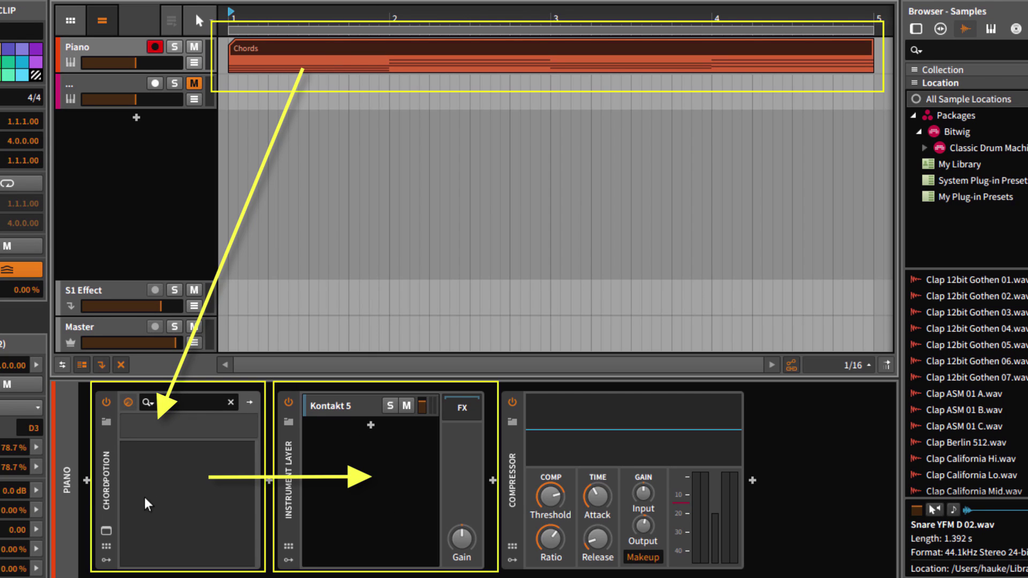
Step: Open the ChordPotion window, load the backbeat chords 02 preset, and audition it
click(108, 530)
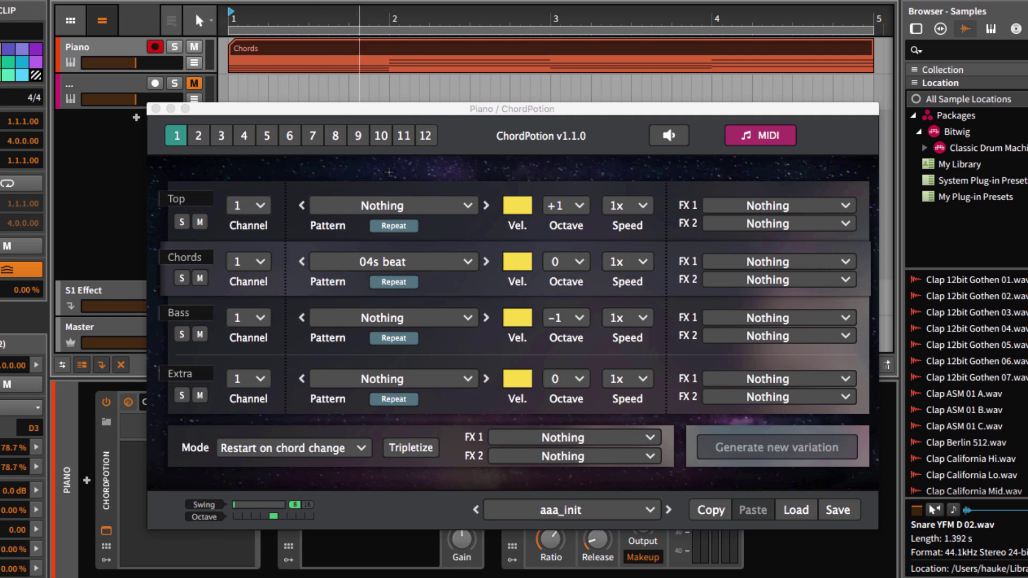
drag(422, 114, 402, 90)
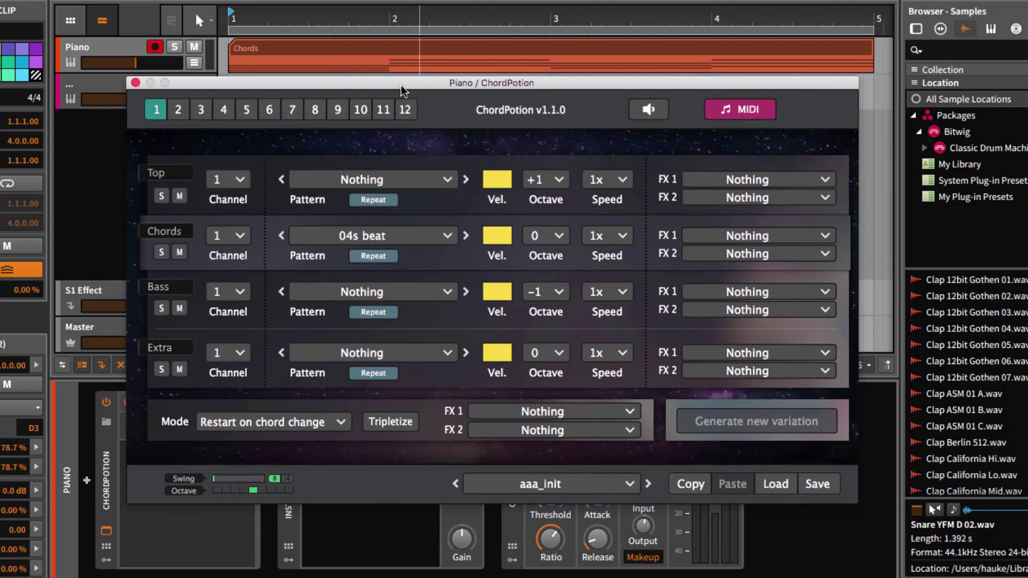
click(631, 487)
scroll(632, 487, down, 10)
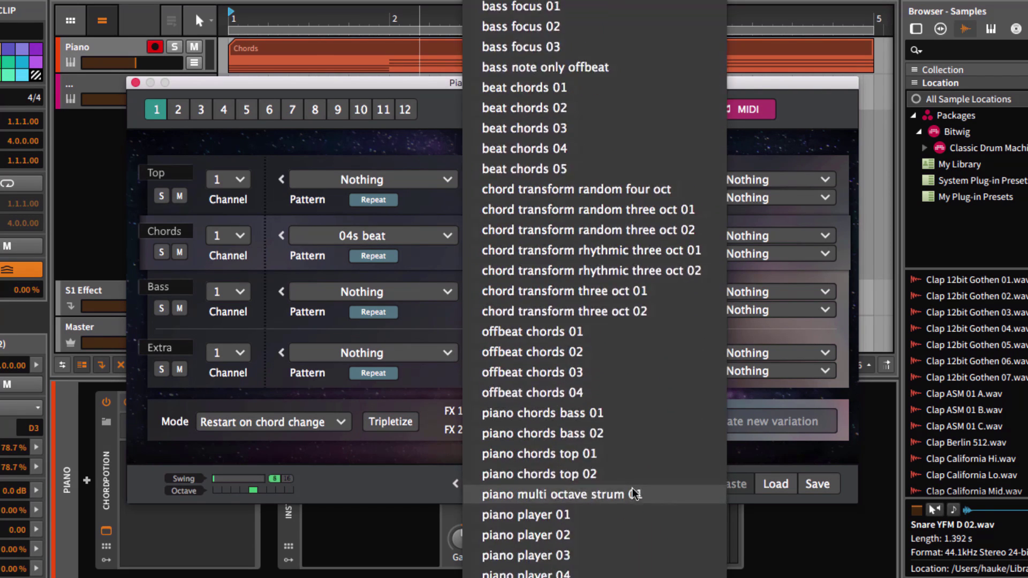
scroll(632, 487, up, 5)
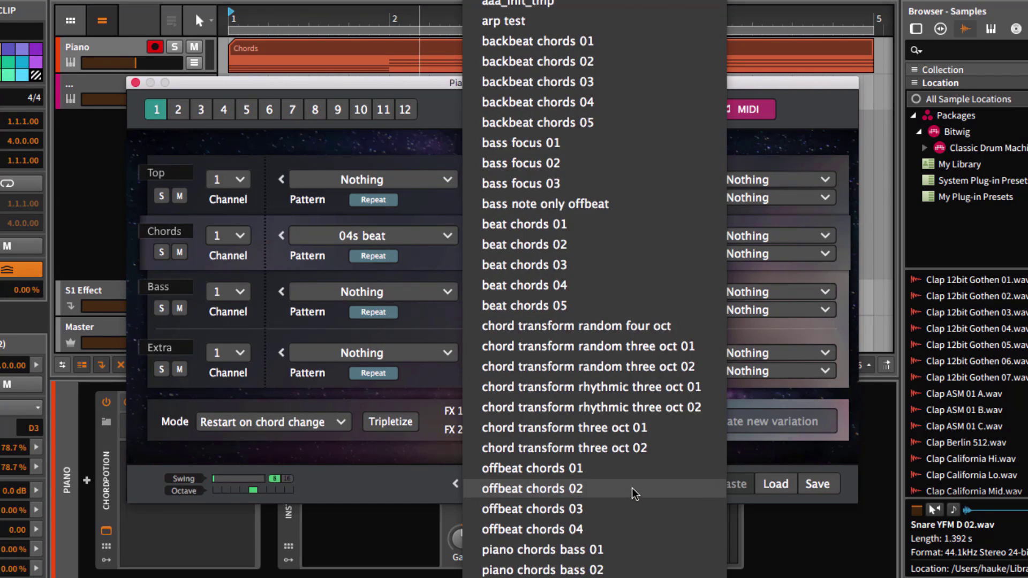
click(583, 64)
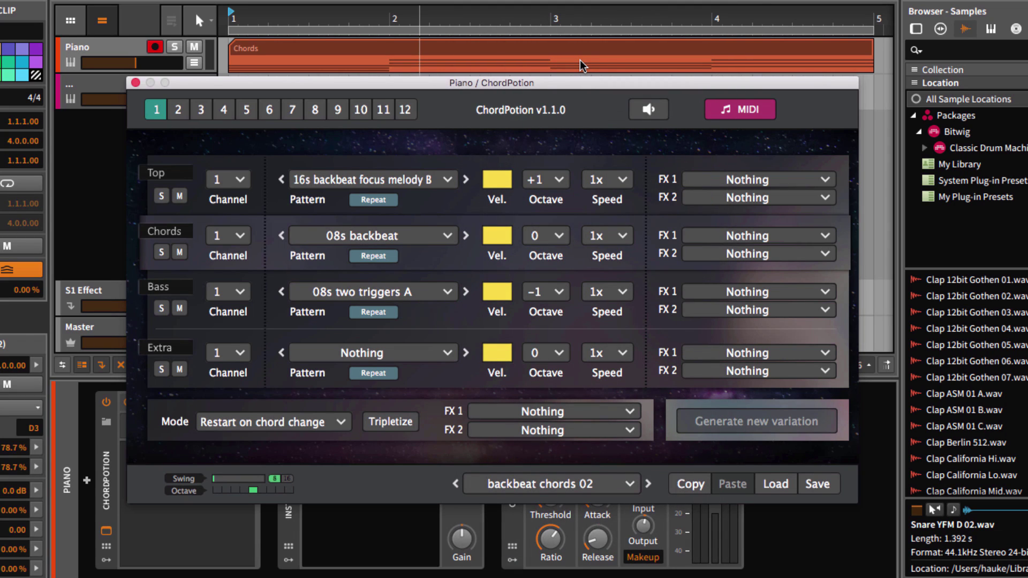
key(space)
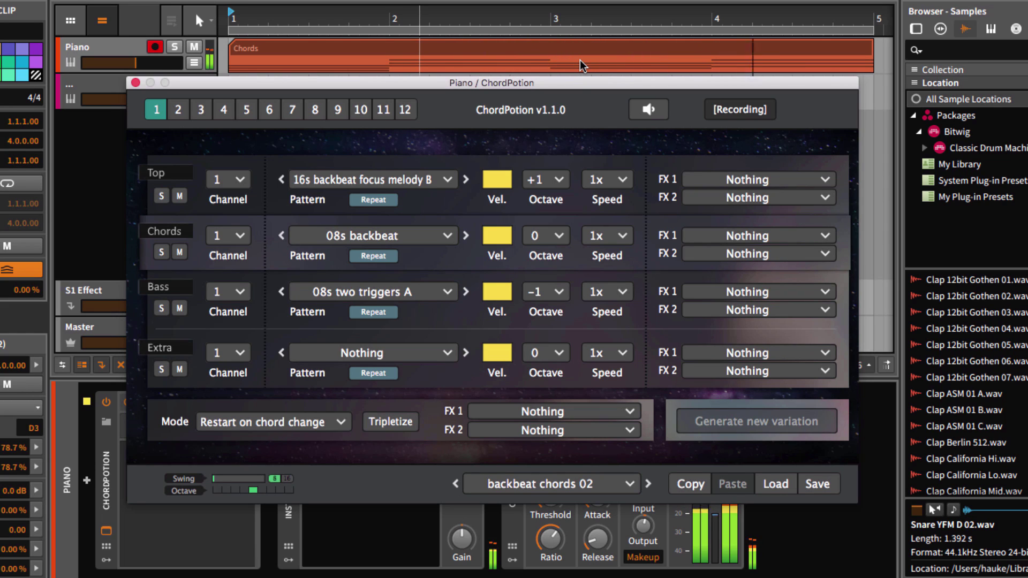
key(space)
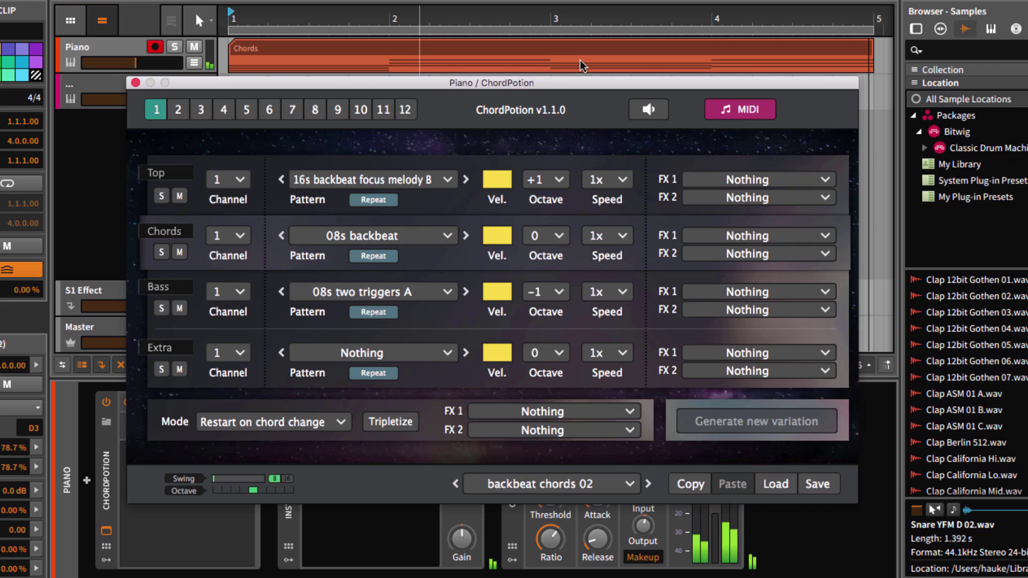
Step: Load the piano player 10 v preset and audition it
click(636, 485)
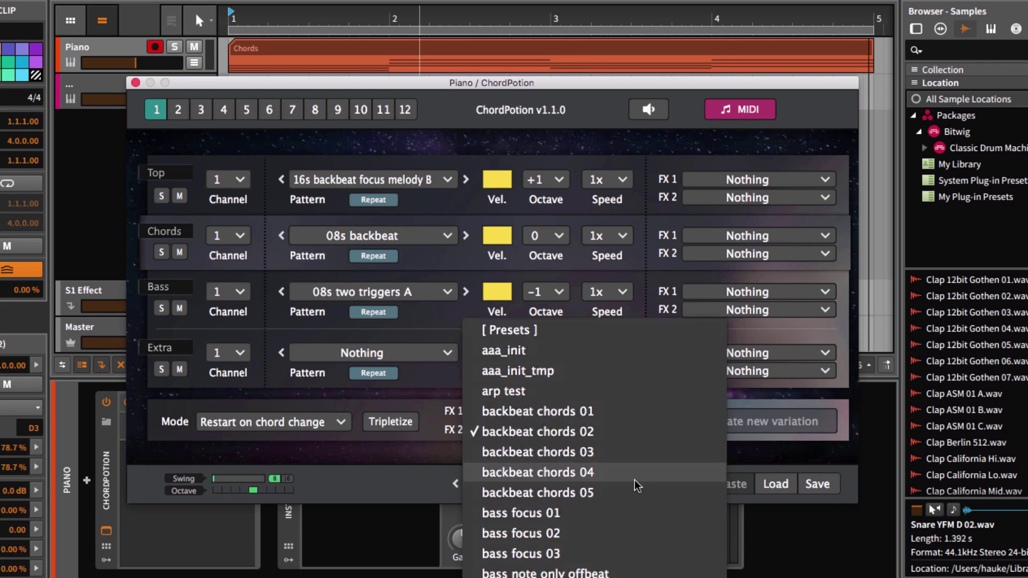
scroll(635, 485, down, 2)
click(576, 425)
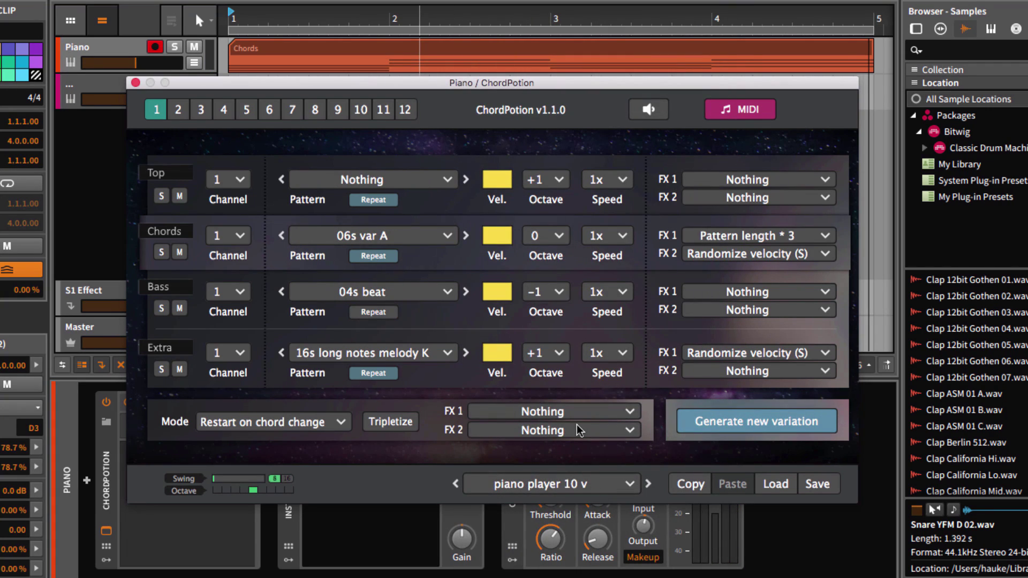
key(space)
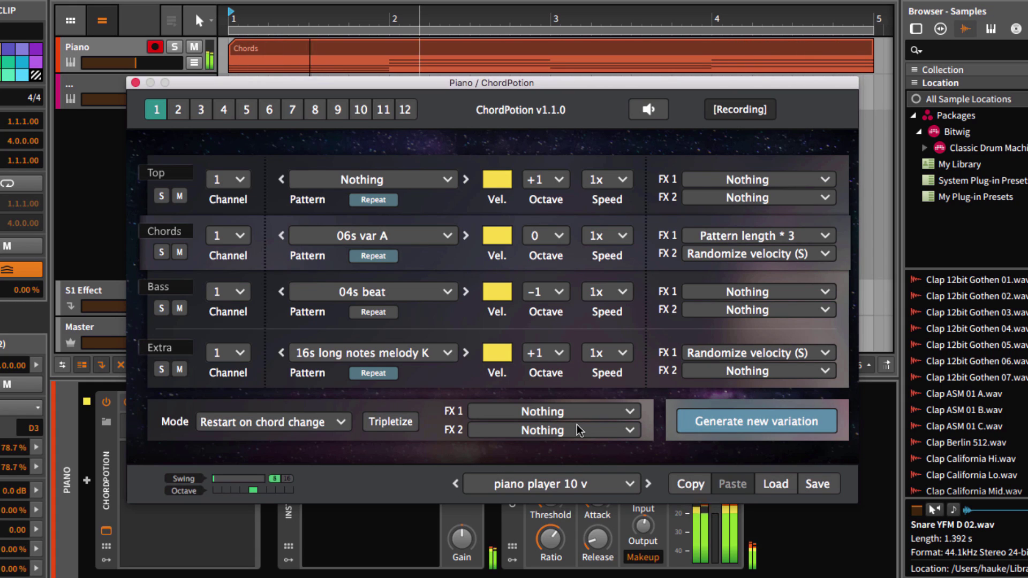
key(space)
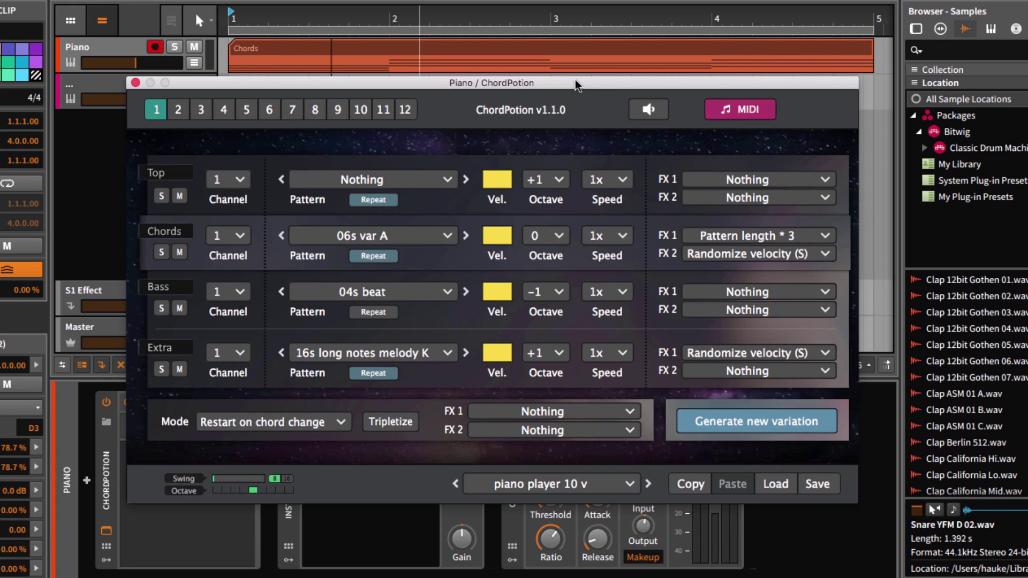
Step: Record ChordPotion's output as a Melody clip on the second track and view its notes
drag(577, 84, 581, 134)
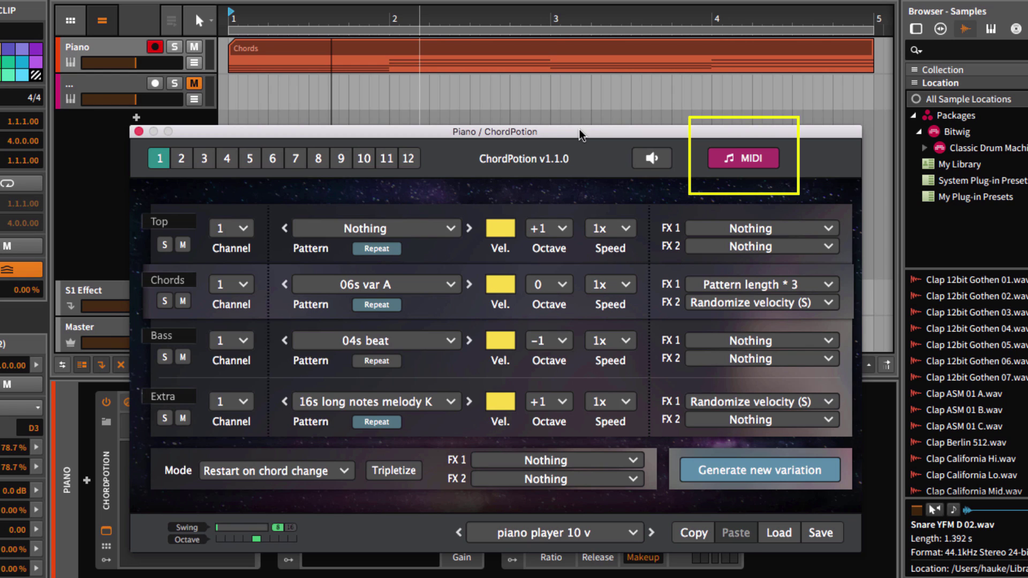
key(space)
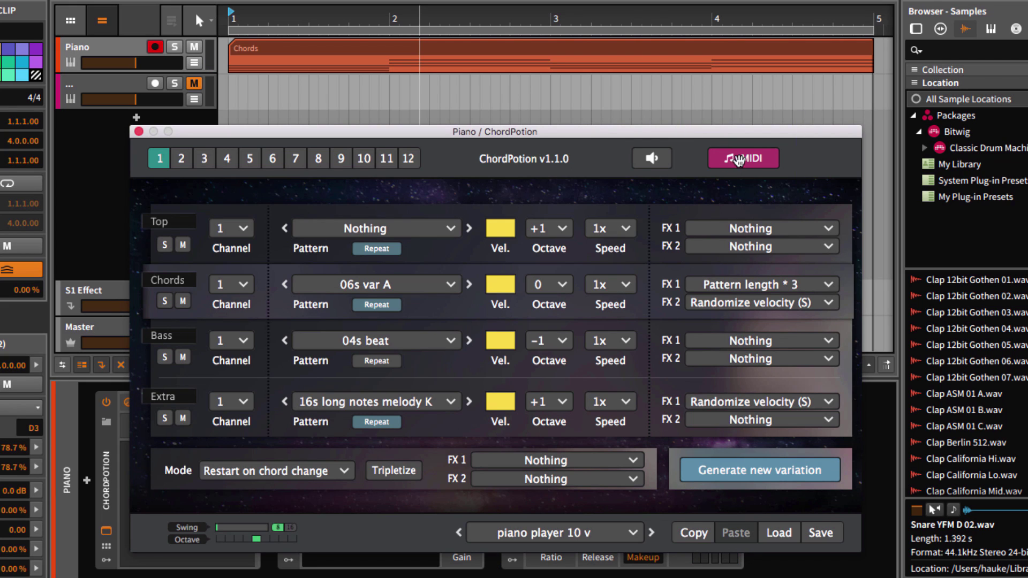
drag(736, 165, 632, 176)
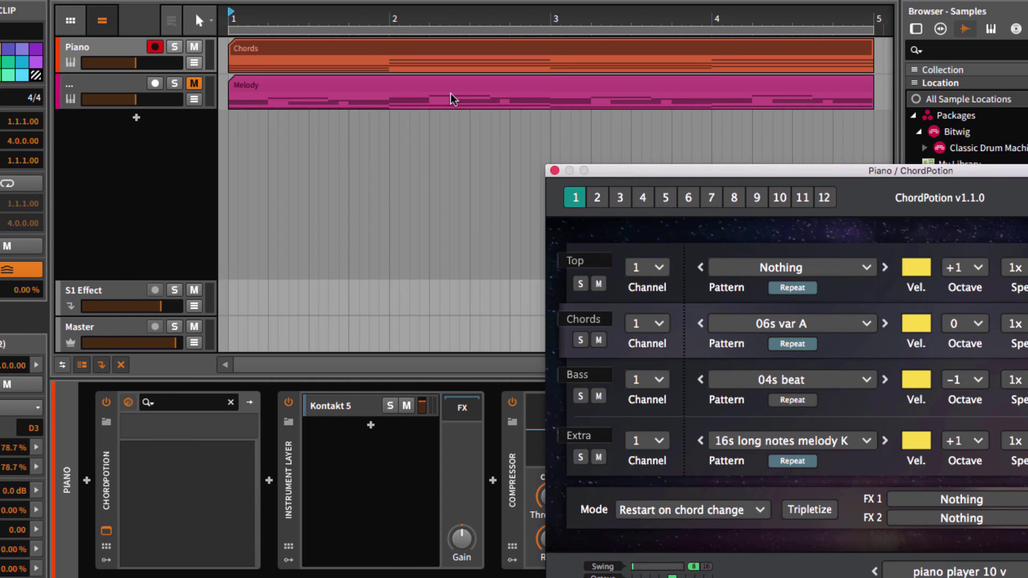
double_click(435, 85)
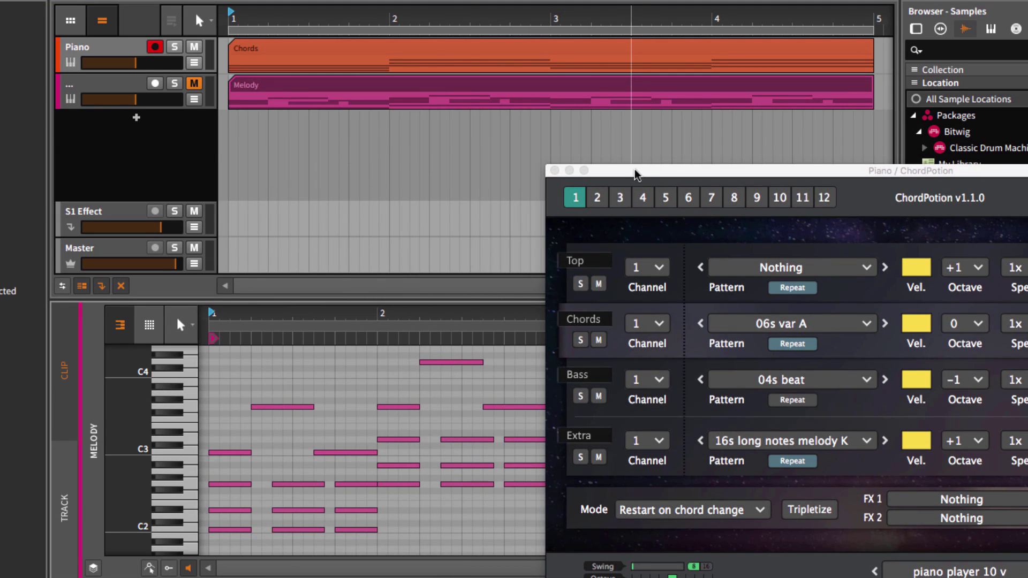
drag(632, 177, 200, 157)
Step: Undo the Melody clip, reset ChordPotion to aaa_init, and play the 04s beat chords
key(ctrl+z)
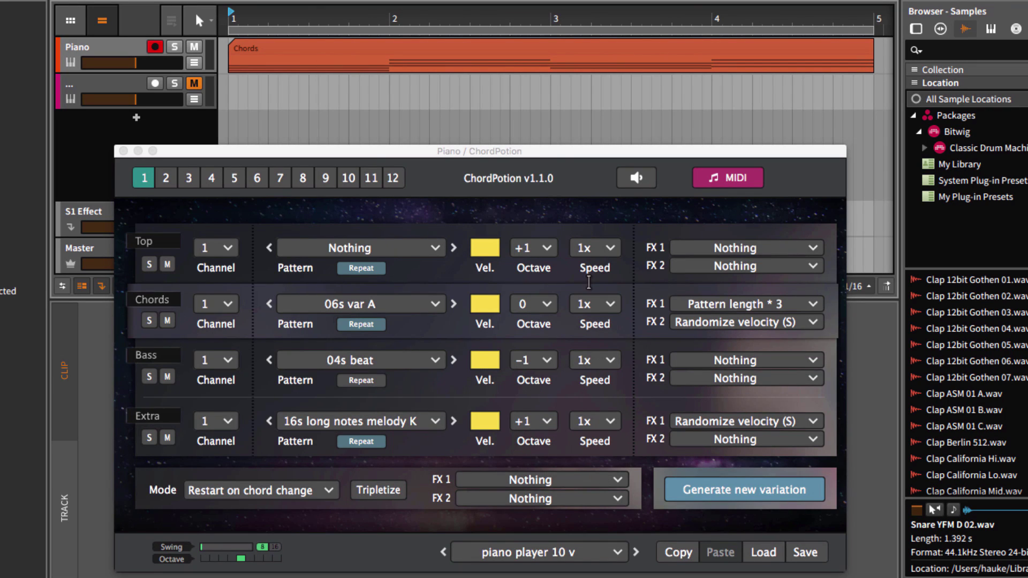
drag(538, 151, 545, 85)
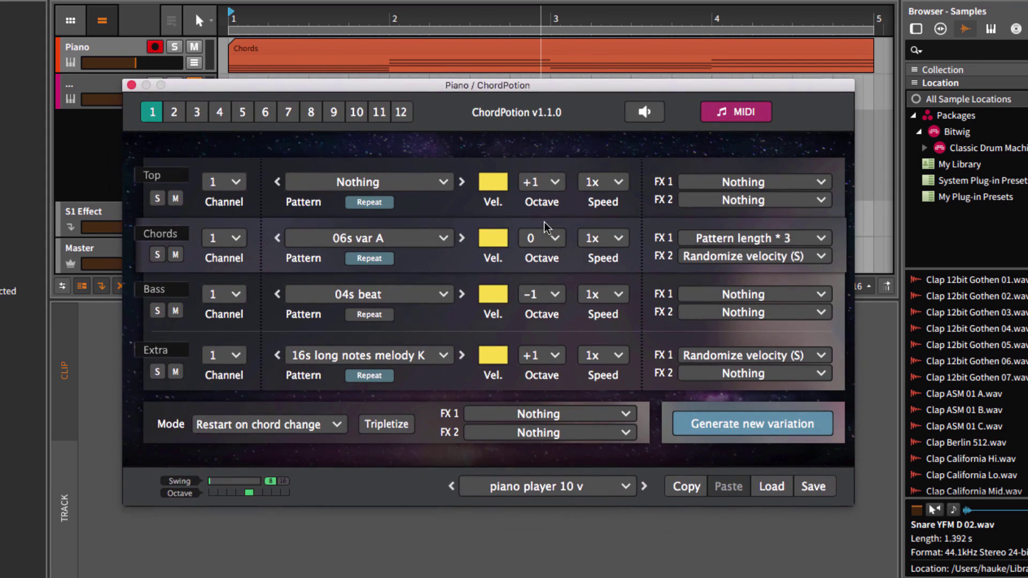
click(616, 480)
scroll(621, 487, up, 5)
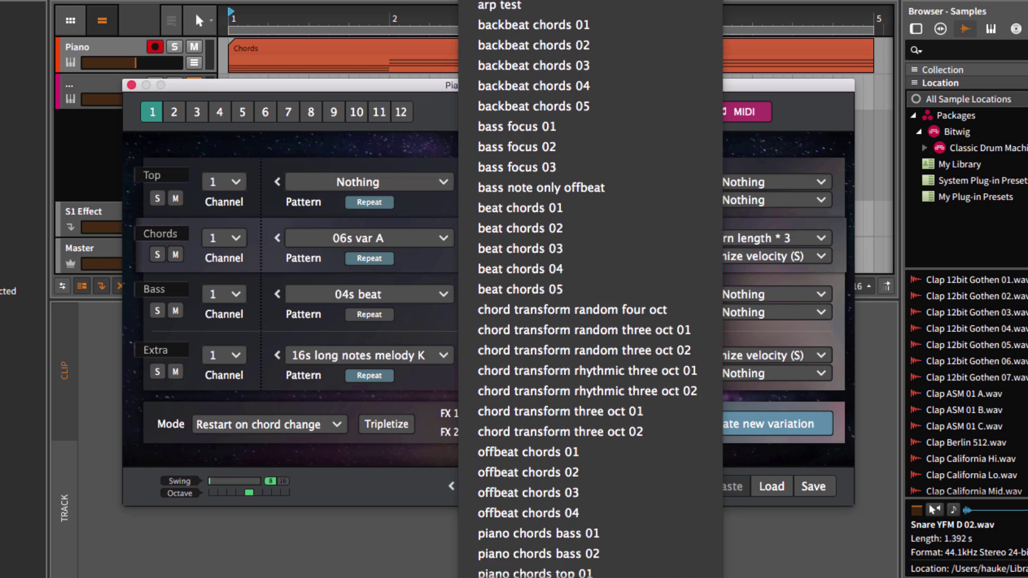
key(Return)
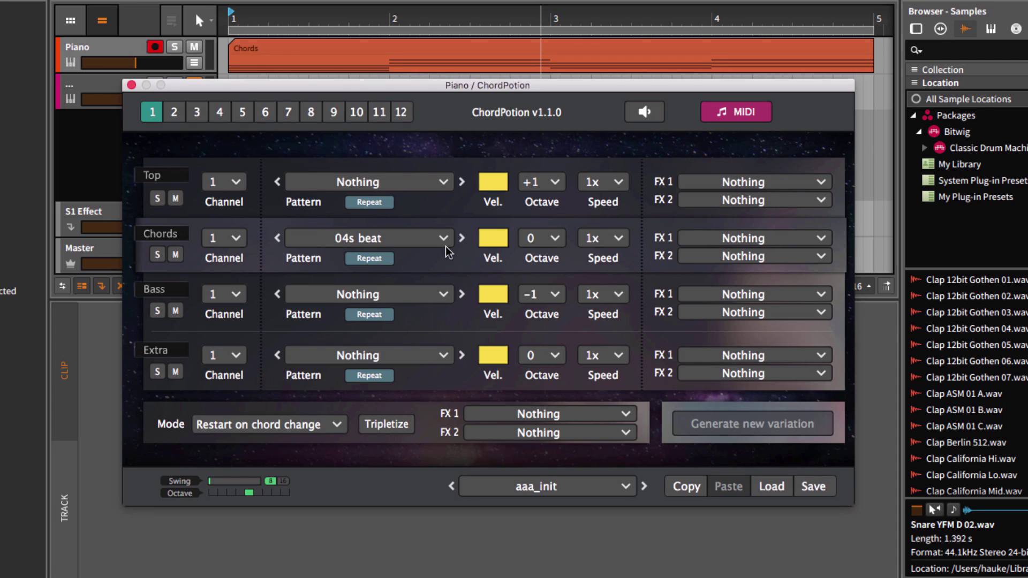
key(space)
Step: Change the Chords row pattern to 06s var A and play it
click(443, 239)
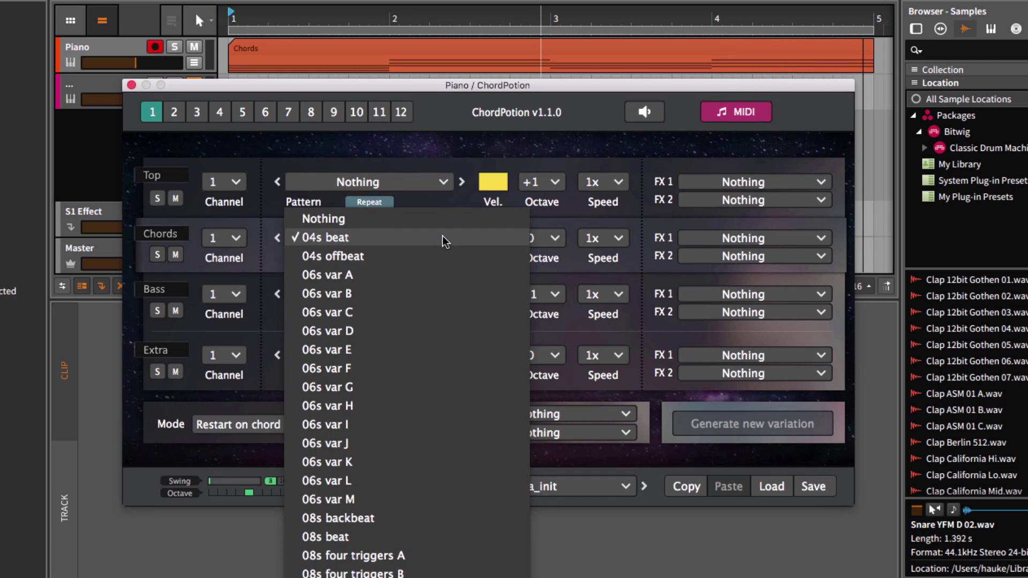
click(375, 275)
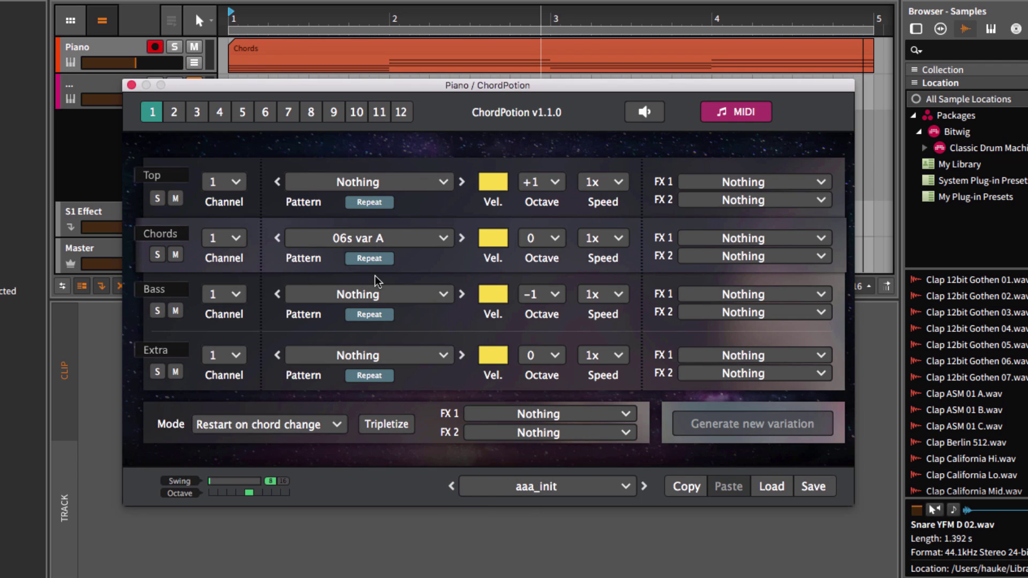
key(space)
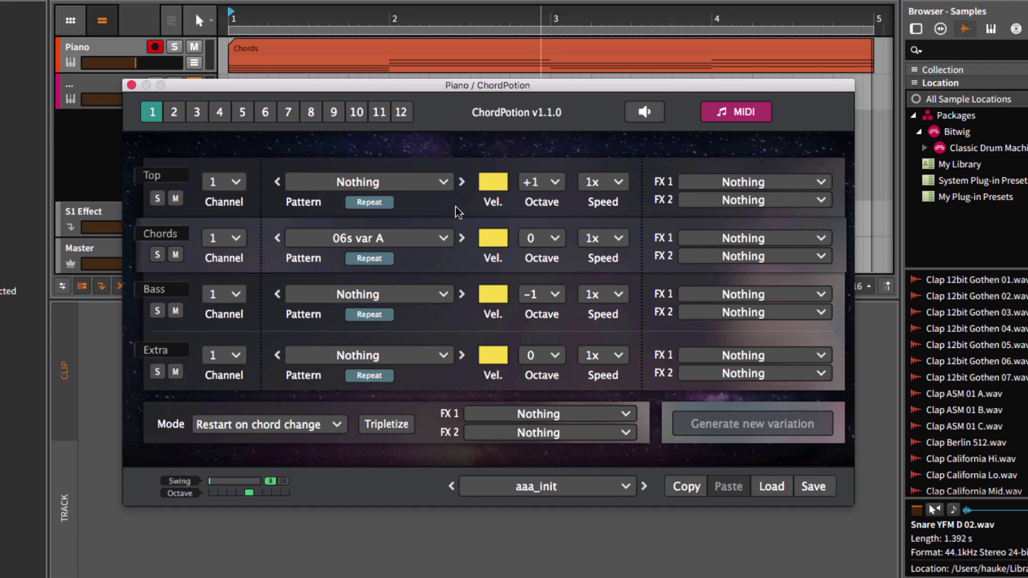
Step: Try the Arp basic down up B pattern on the Top row
click(444, 183)
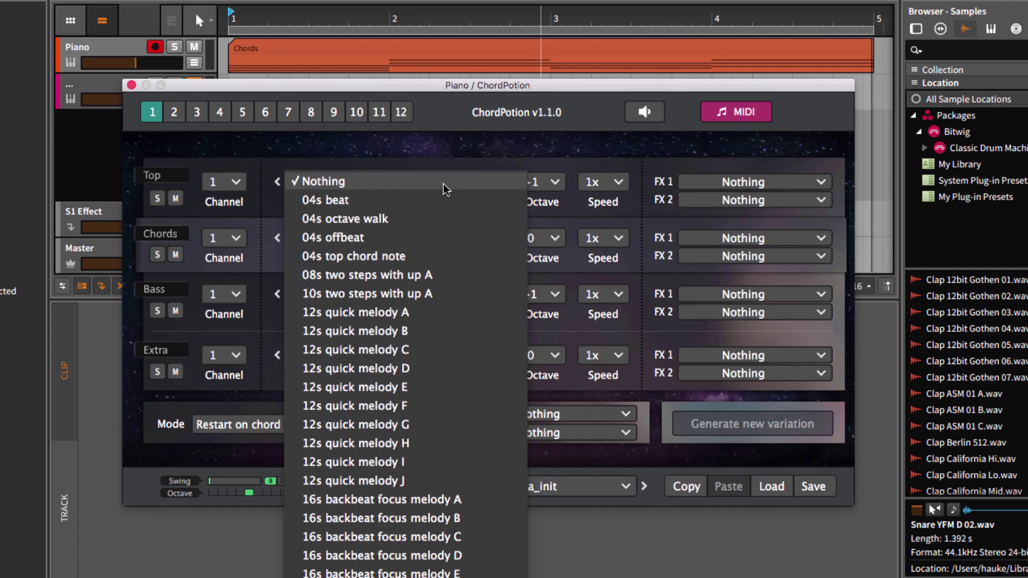
scroll(427, 291, down, 10)
scroll(426, 291, down, 8)
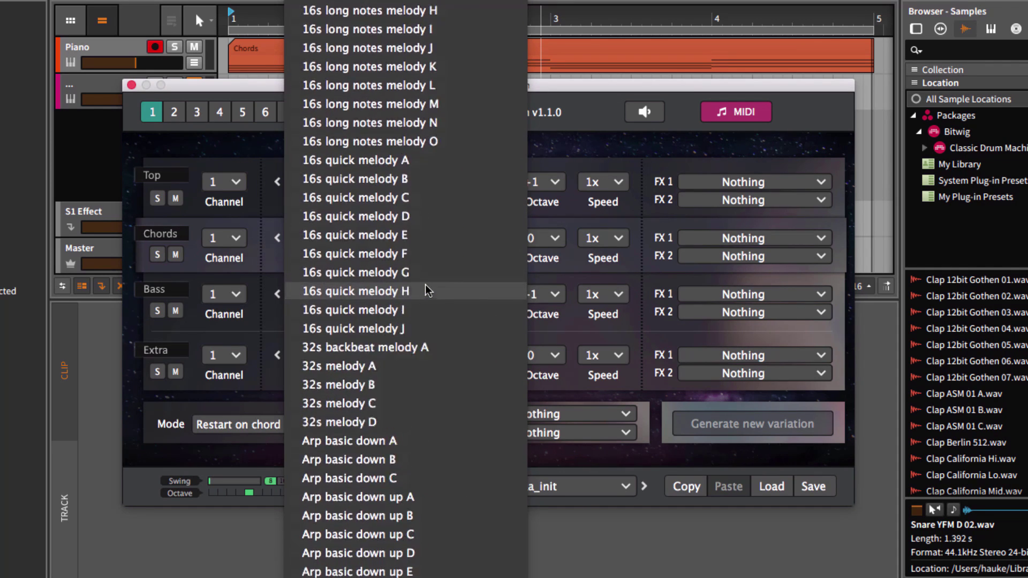
click(411, 411)
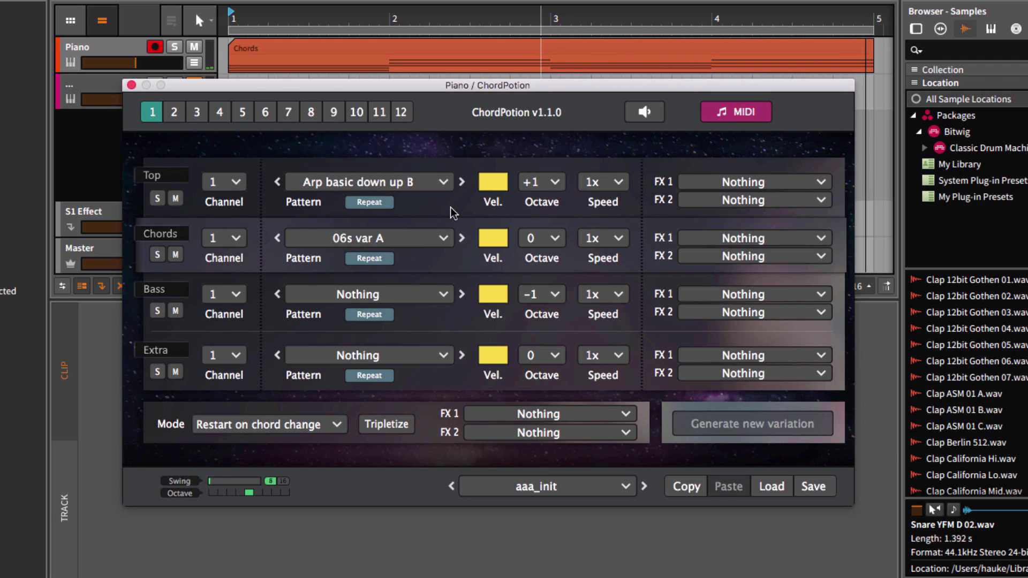
Step: Switch the Top row to 12s quick melody B, solo it, and audition it
click(443, 183)
scroll(445, 187, up, 10)
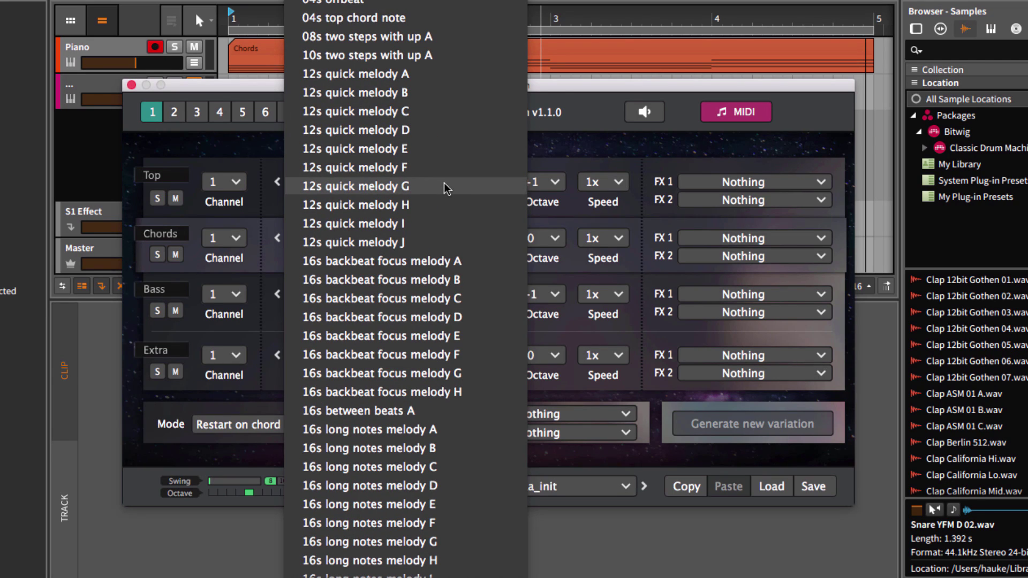
click(410, 94)
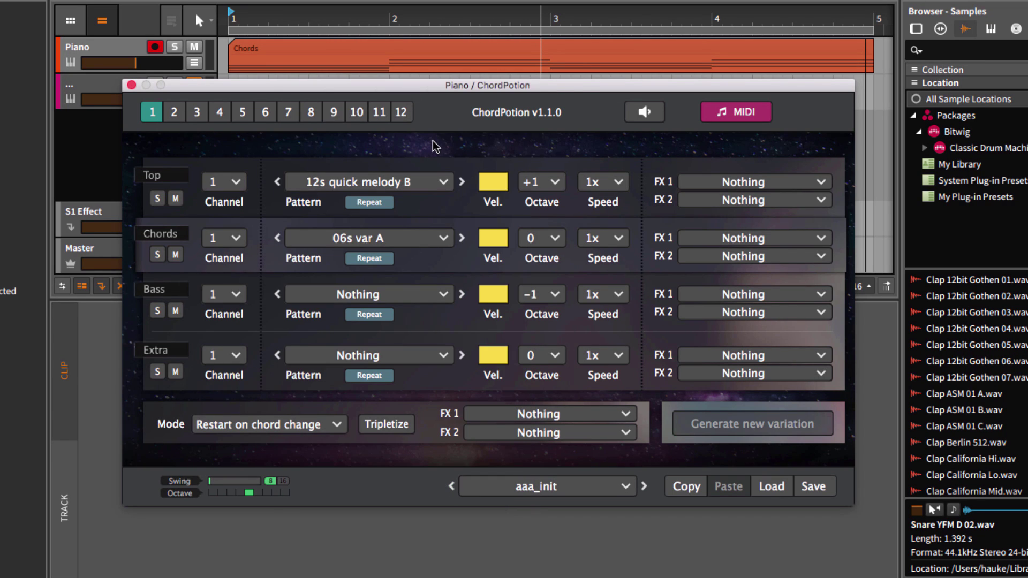
click(157, 198)
key(space)
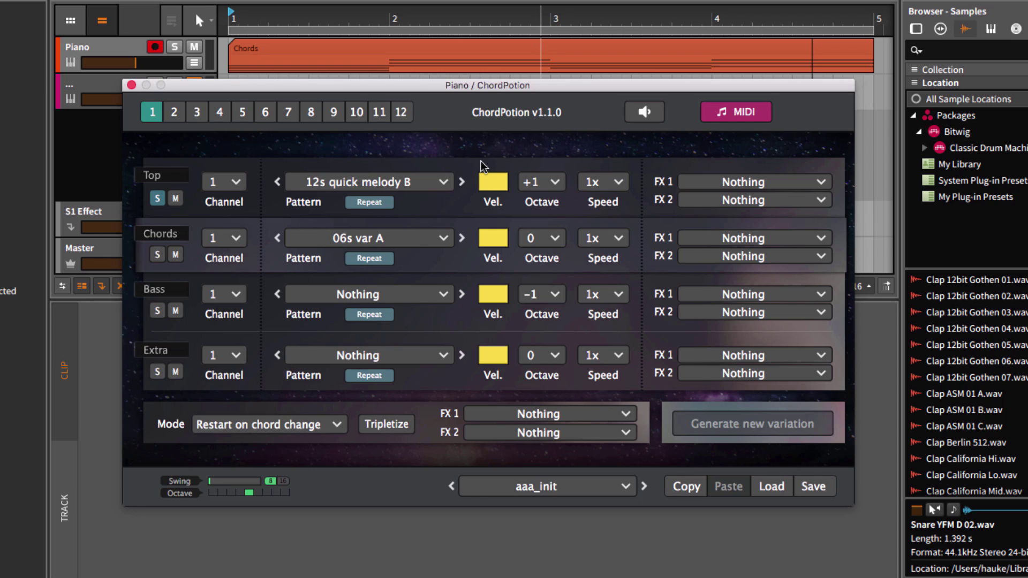
Step: Lower the Top row velocity, keep octave +1, set Speed to 0.5x, and play it back
click(486, 183)
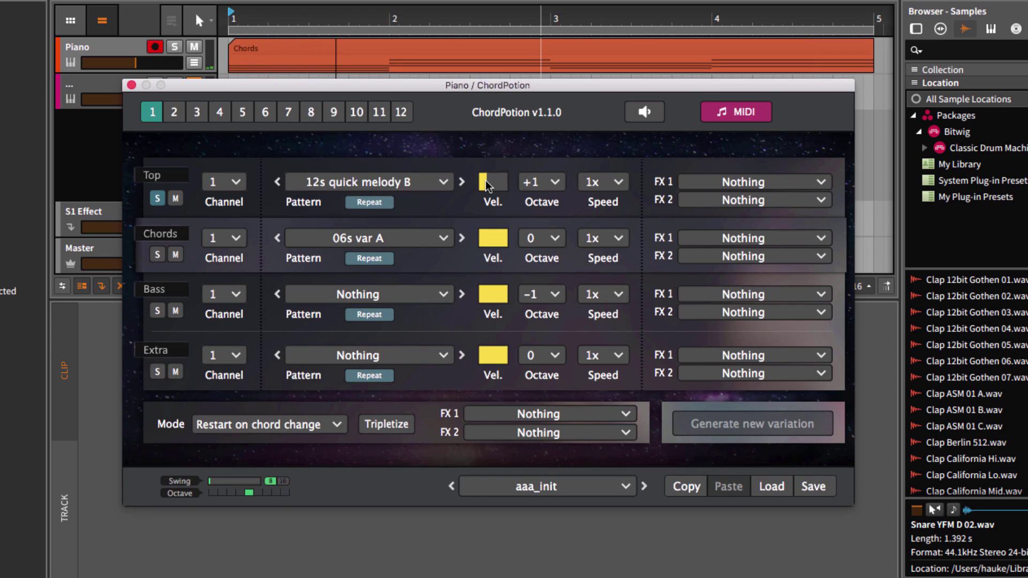
click(556, 183)
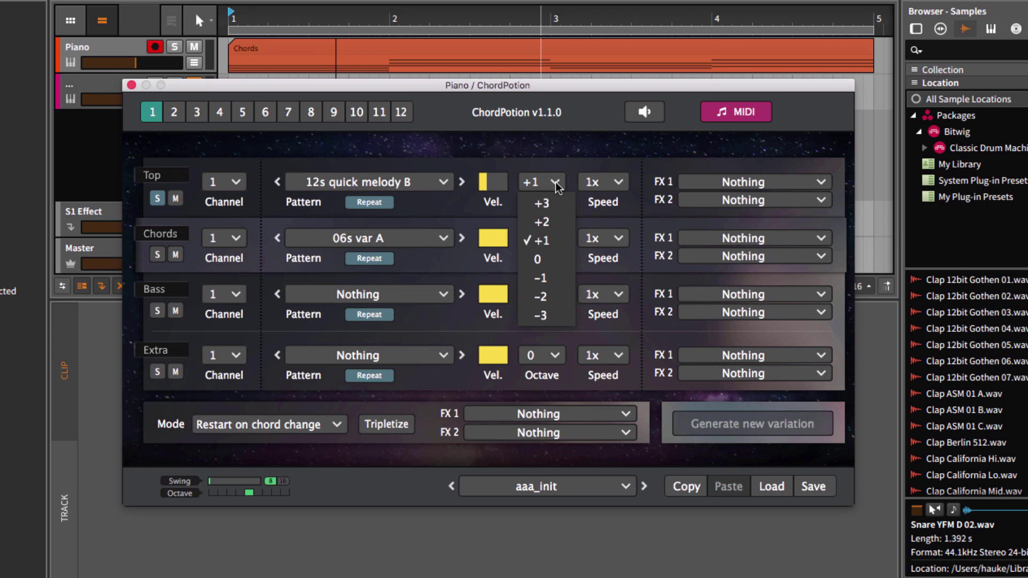
click(557, 185)
click(617, 183)
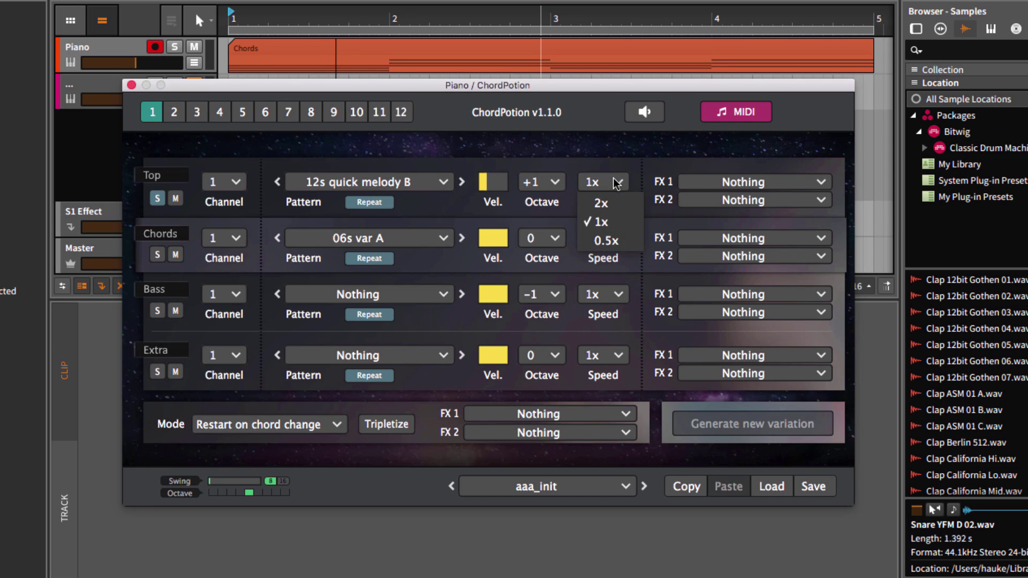
click(610, 241)
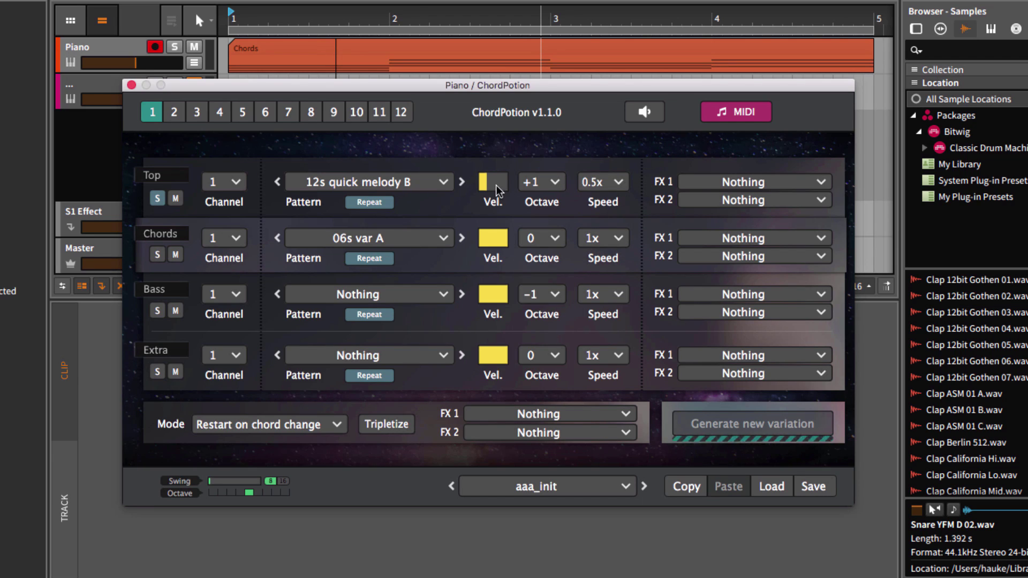
key(space)
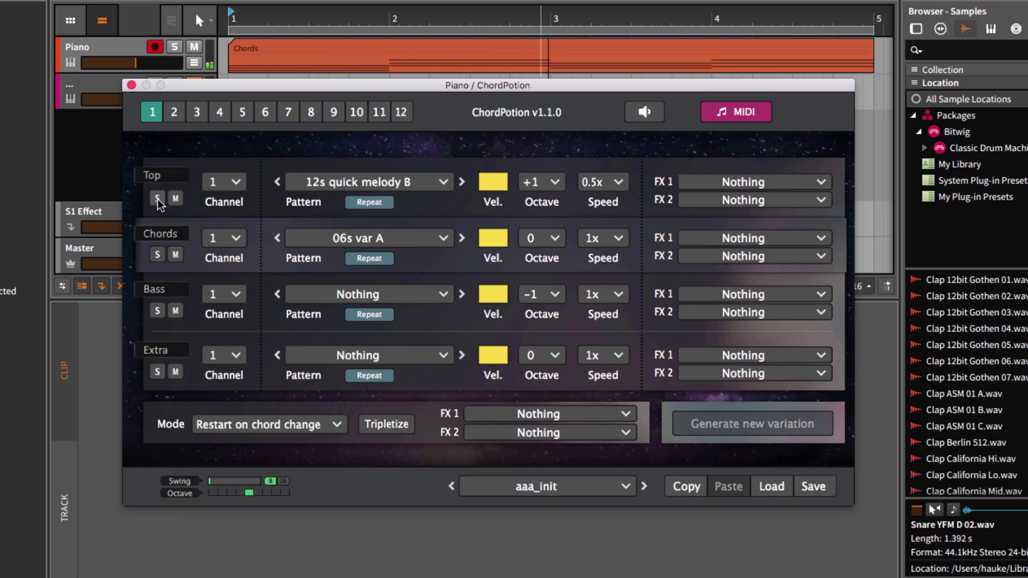
key(space)
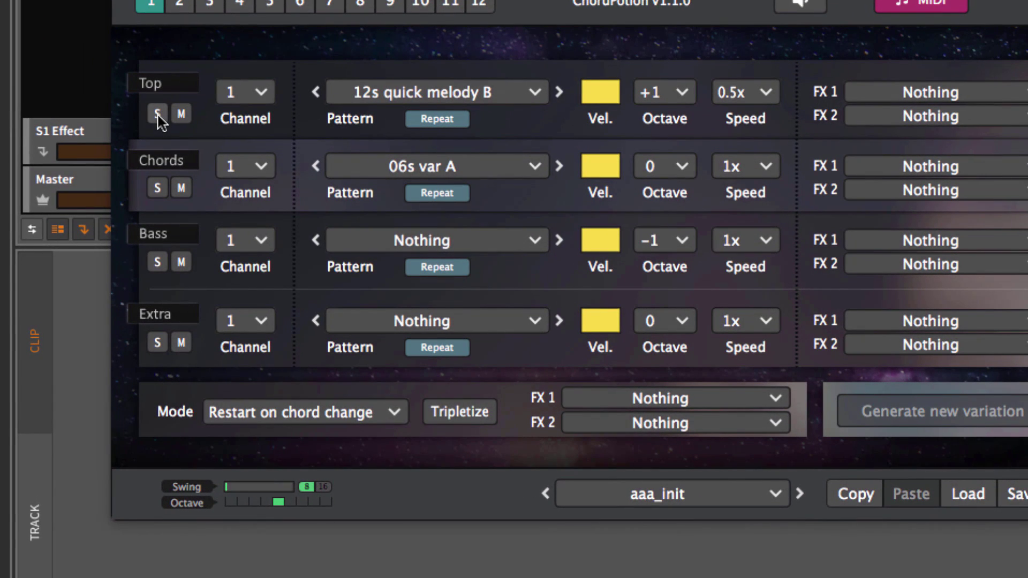
click(396, 415)
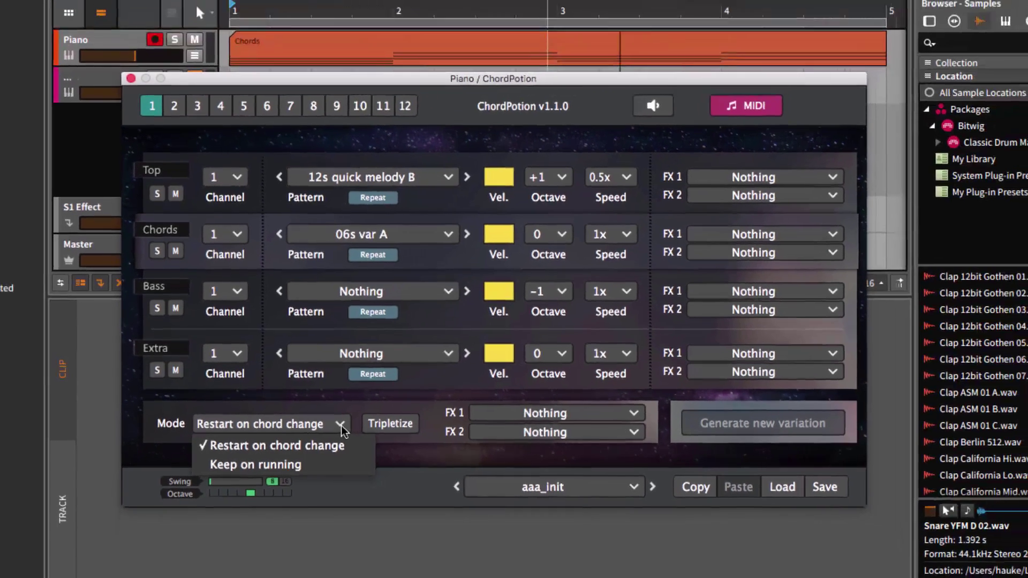
click(396, 416)
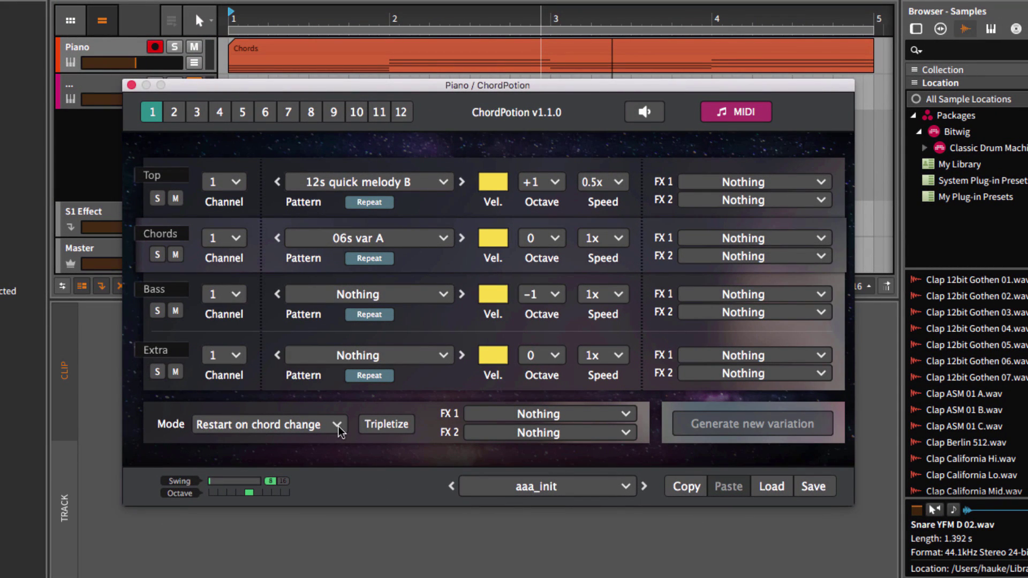
Step: Set the Top row's FX 1 to Add notes (XL) and play it
click(821, 182)
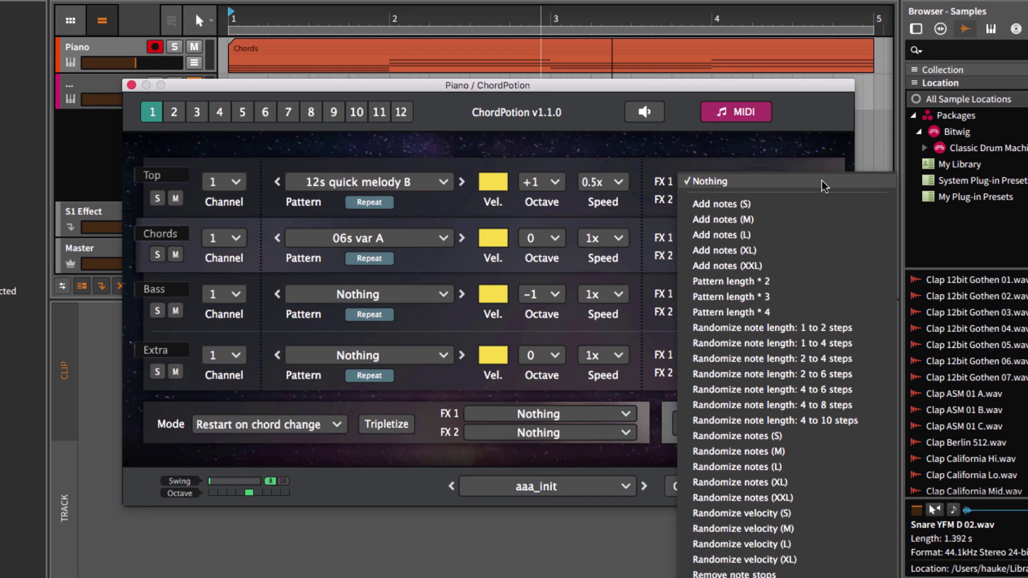
scroll(792, 290, down, 3)
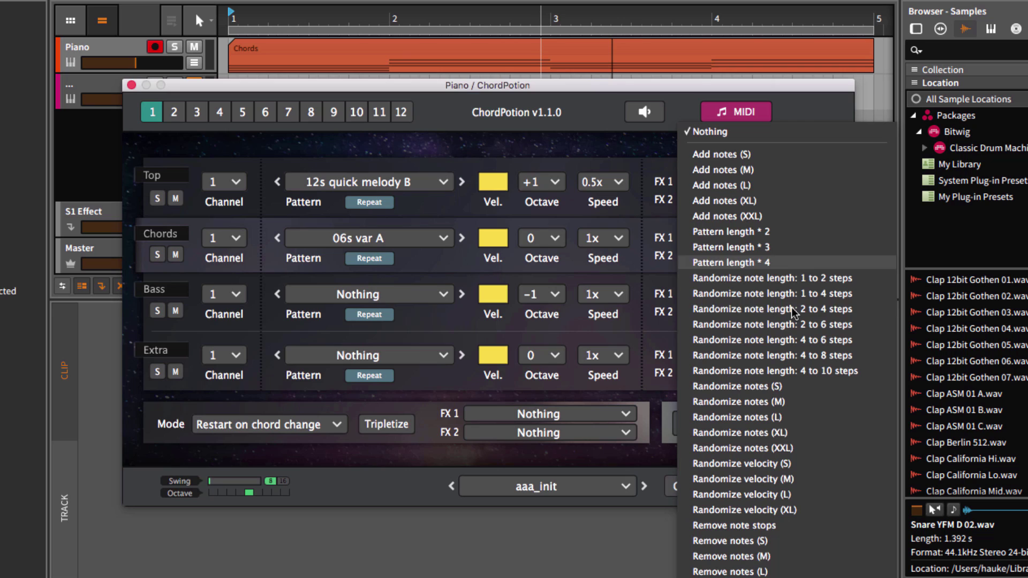
click(759, 200)
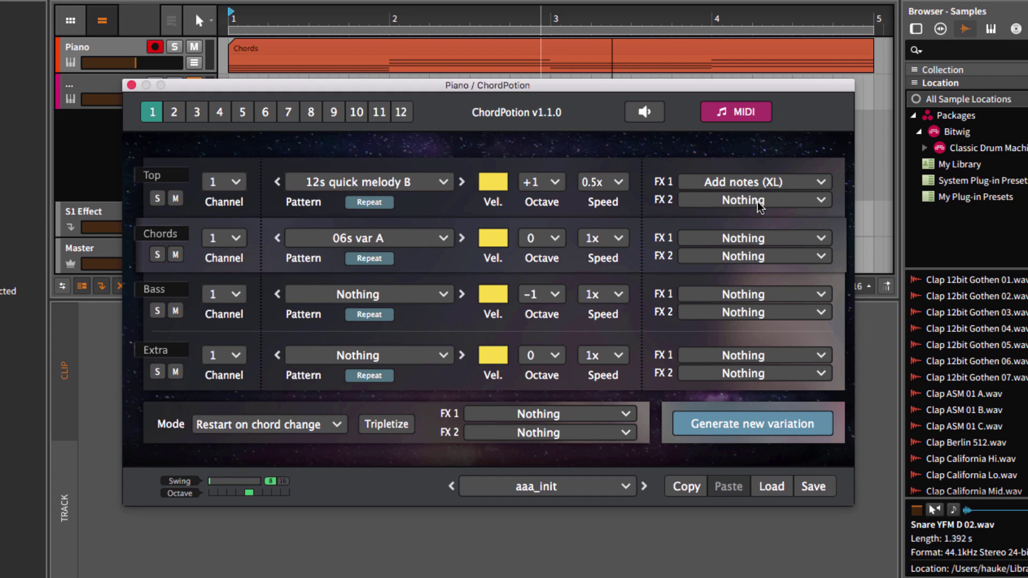
key(space)
Step: Generate a new random FX variation and audition it twice from the start
click(757, 425)
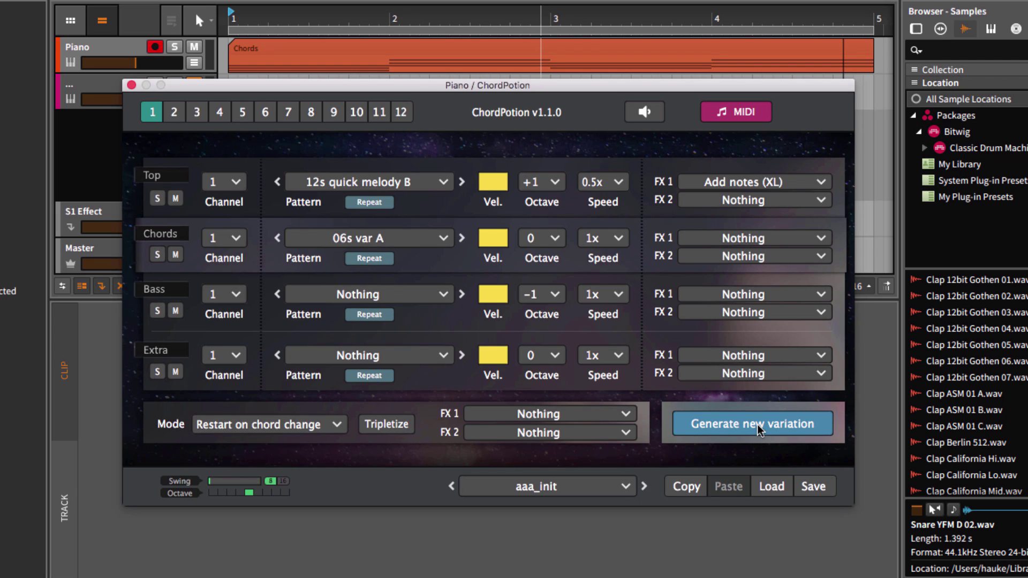
key(space)
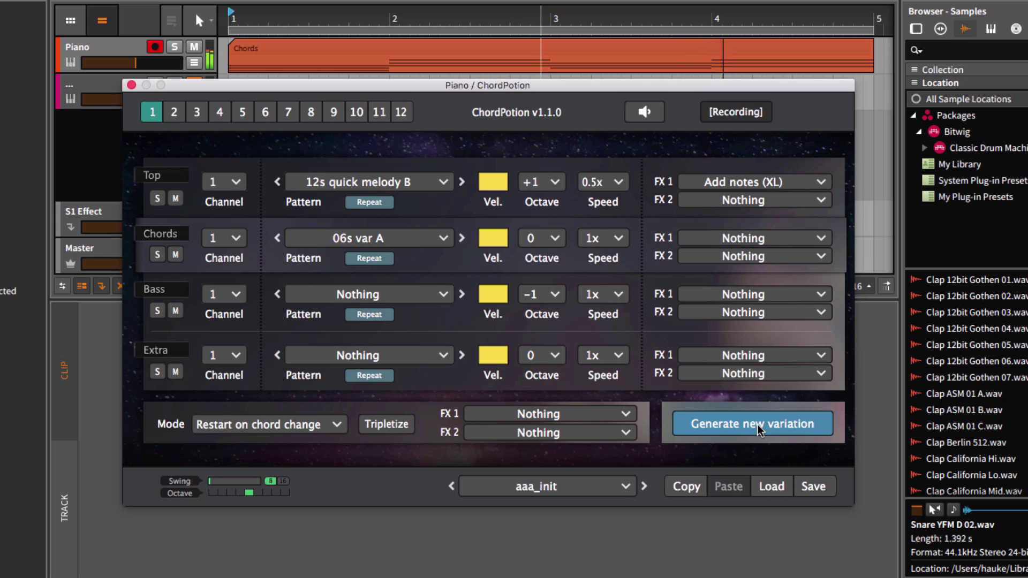
key(space)
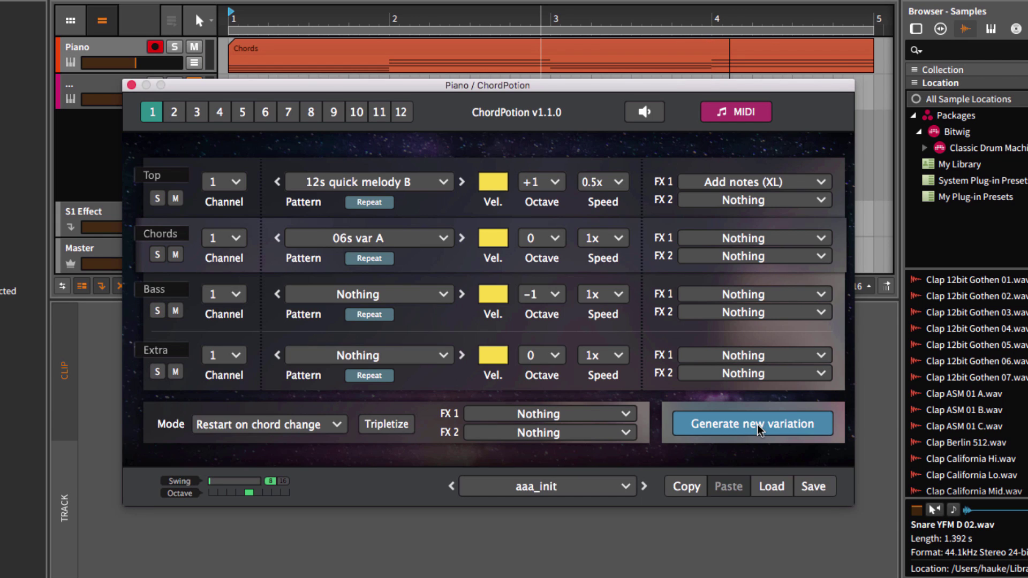
key(space)
Step: Set ChordPotion's Top row FX 2 to Remove notes (M), paired with Add notes (XL) on FX 1
click(816, 202)
scroll(766, 438, down, 1)
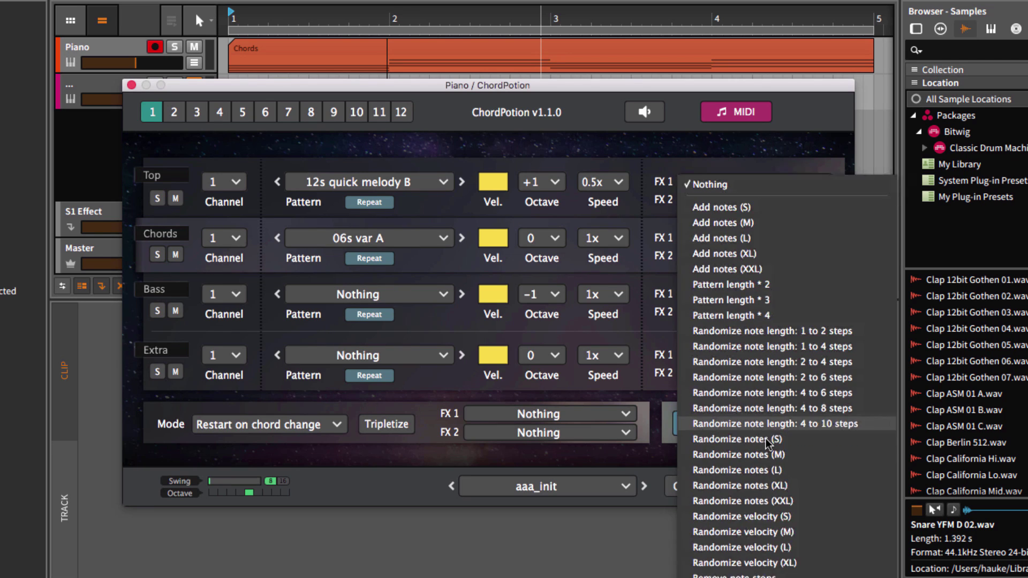
scroll(765, 438, down, 2)
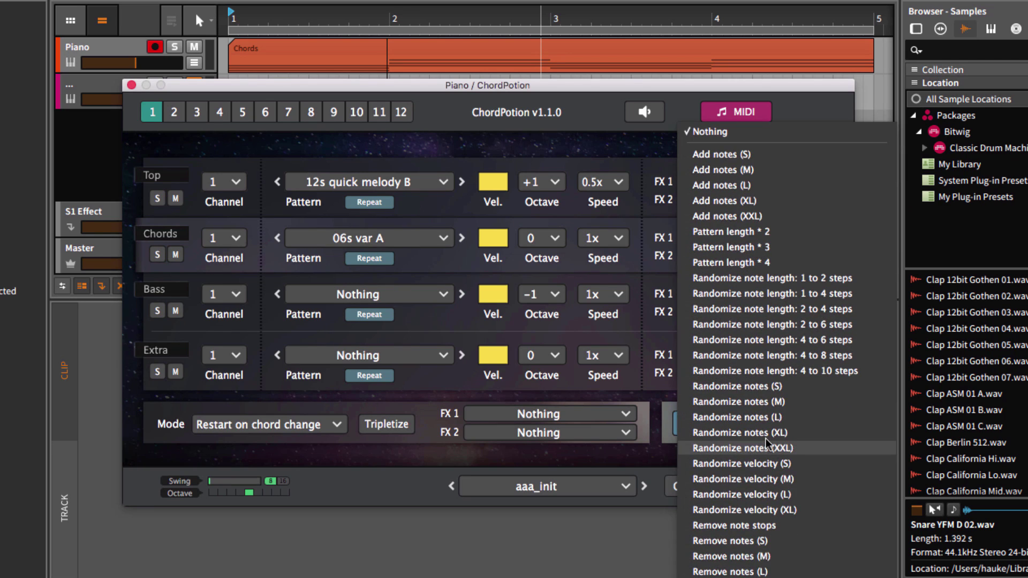
click(774, 557)
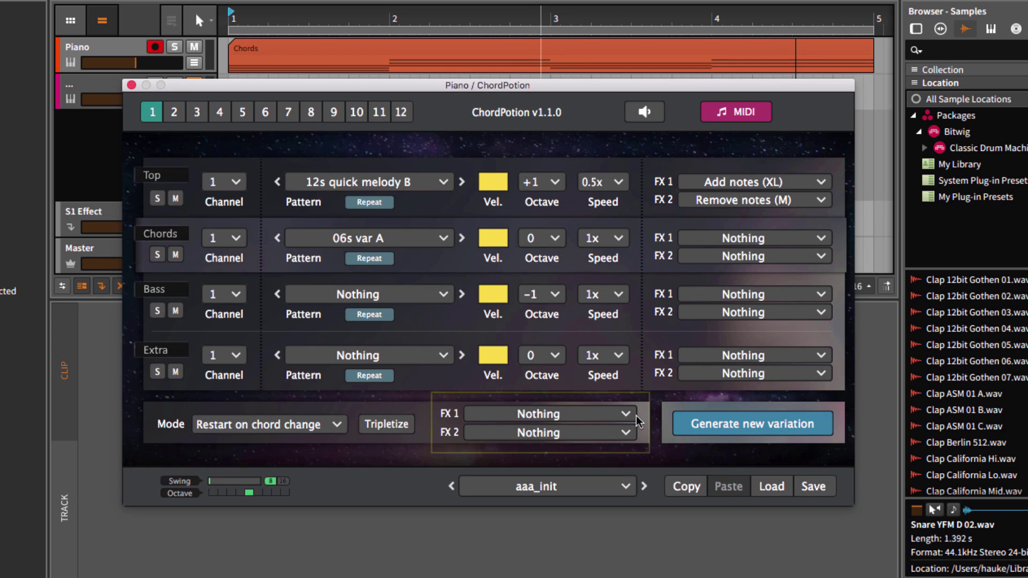
Step: Set the global FX 1 slot beside Tripletize to 'Randomize note length: 1 to 2 steps'
click(616, 415)
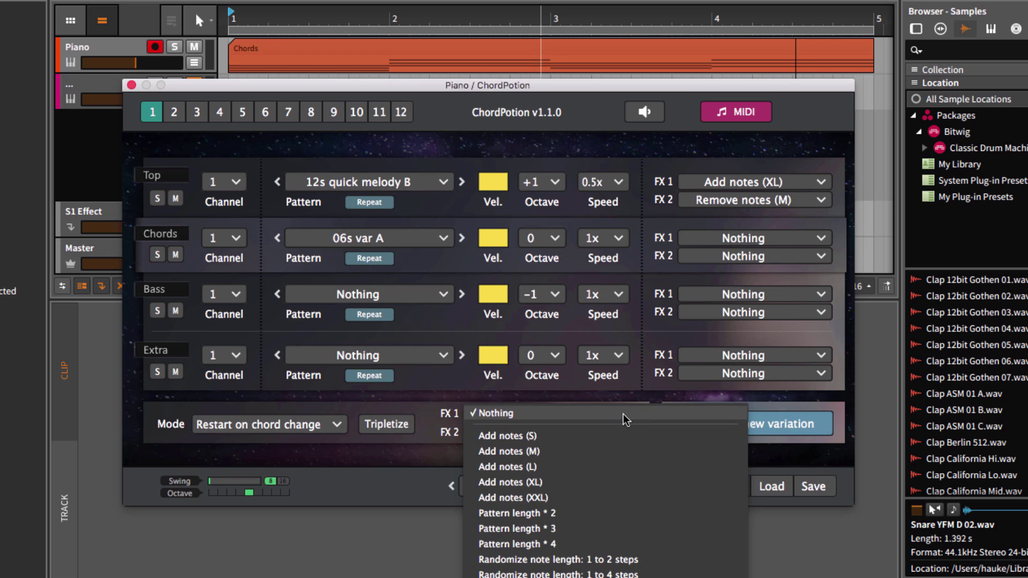
scroll(623, 418, down, 1)
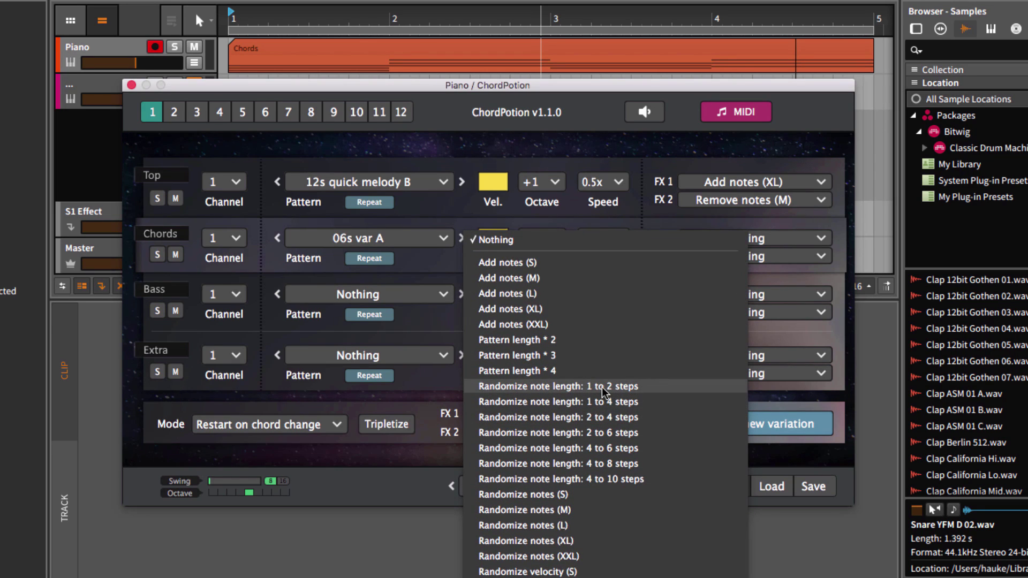
click(601, 386)
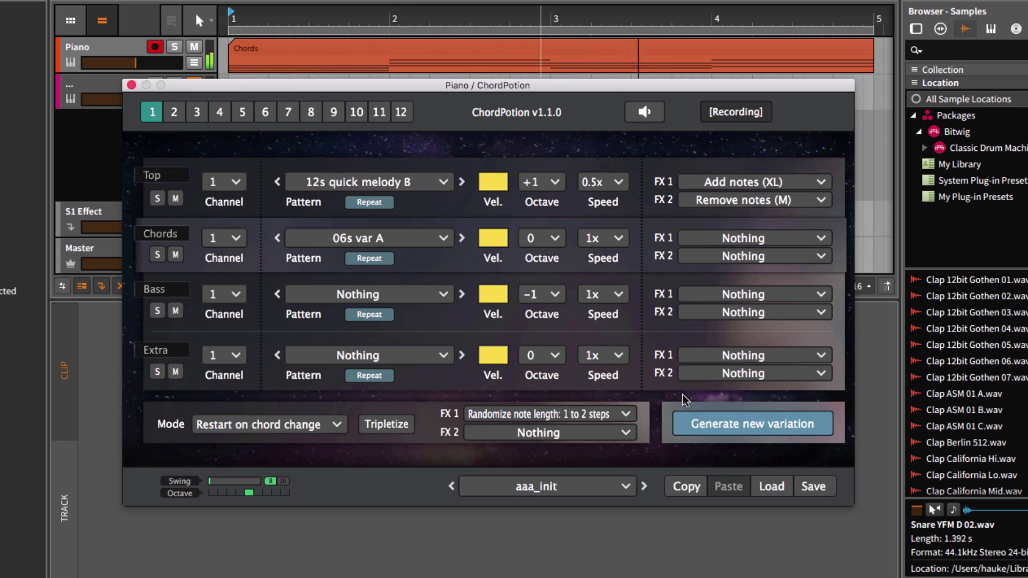
Step: Switch the Chords pattern from 06s var A to Random 08s var, play it, and generate a new variation
click(444, 241)
scroll(430, 391, down, 15)
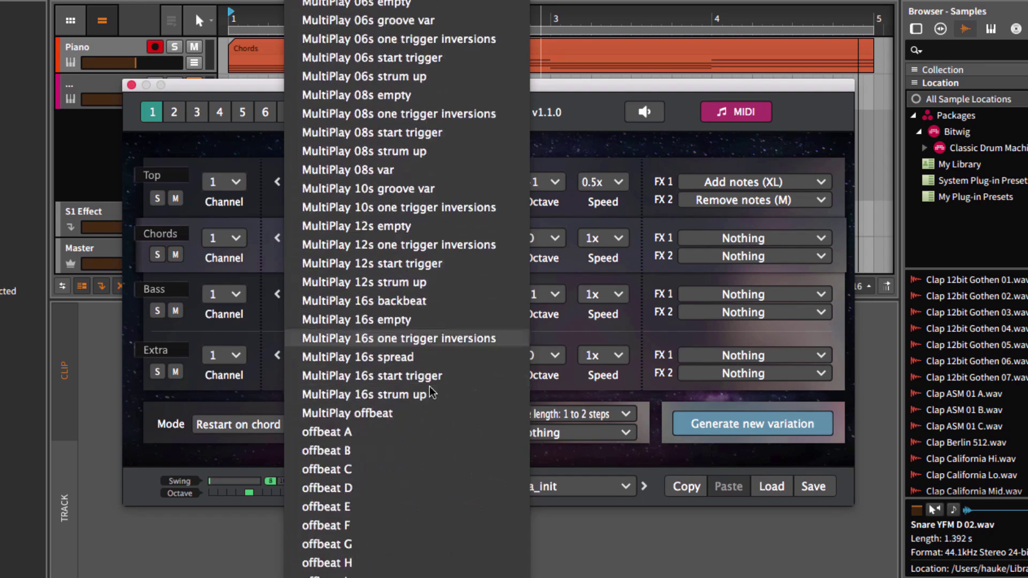
scroll(430, 387, down, 5)
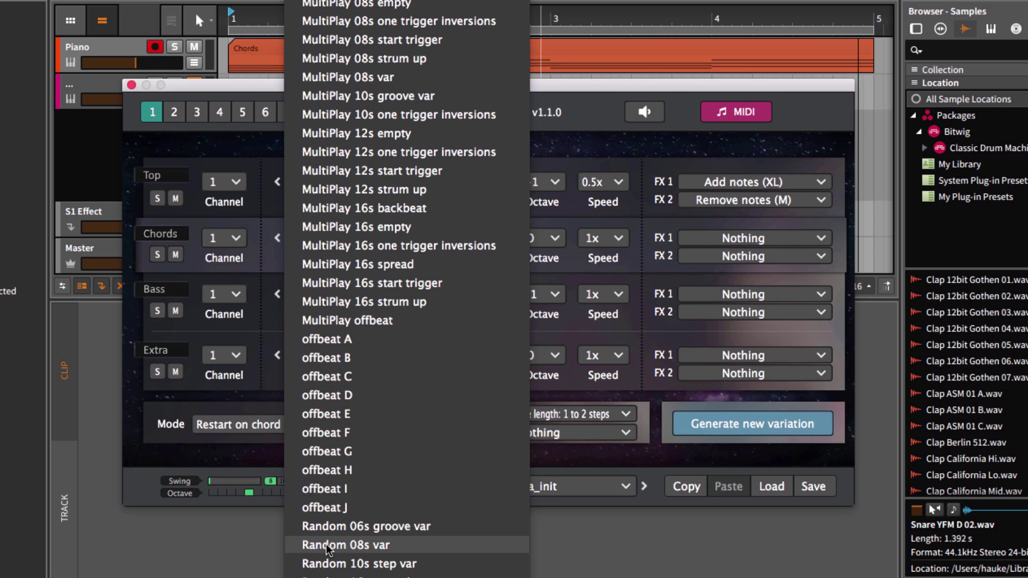
click(343, 546)
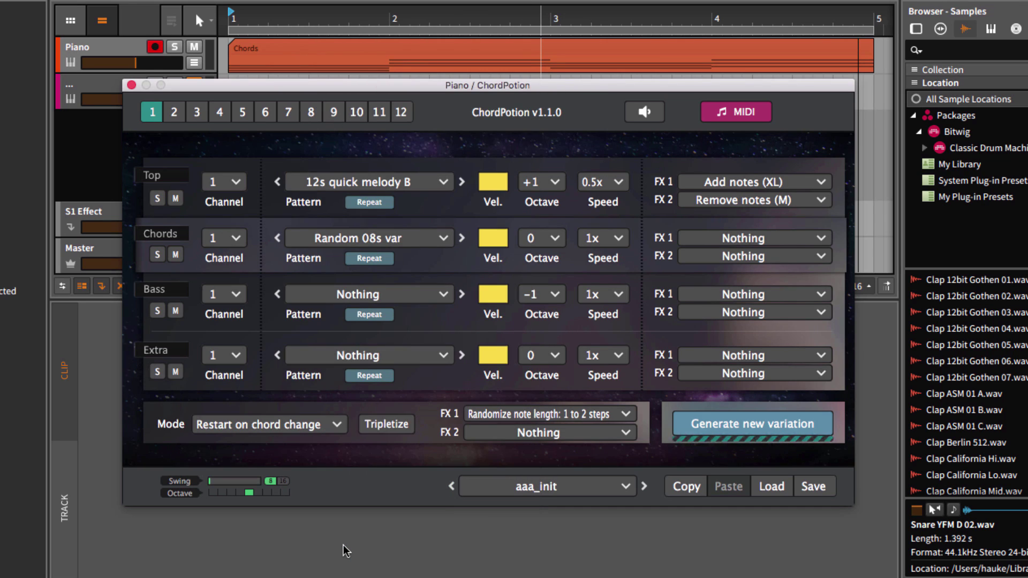
key(space)
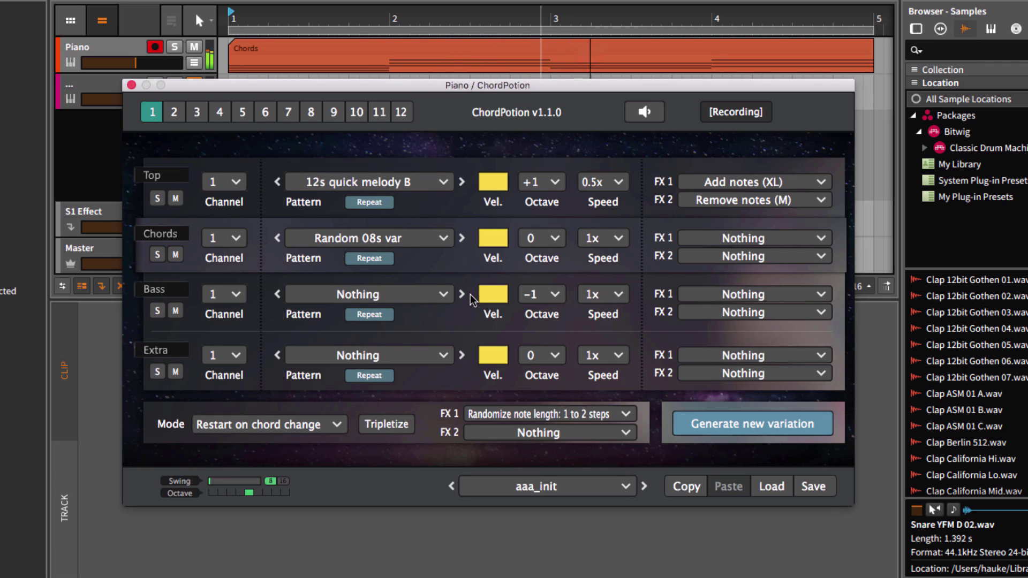
click(729, 433)
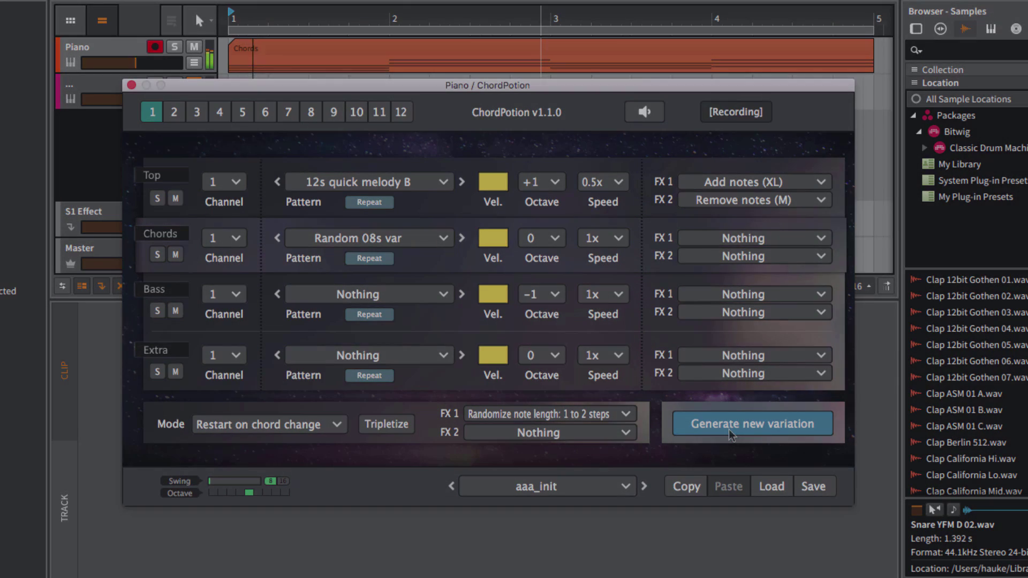